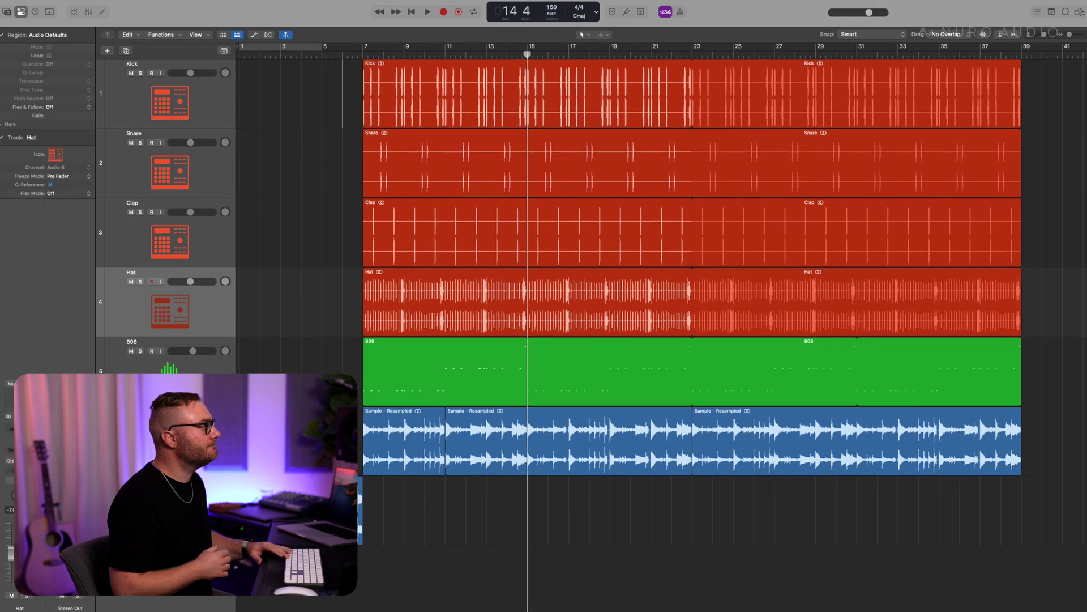
Step: Play back the beat and route the Kick track (Audio 4) into the side chain of Xrack Pro on the resampled sample track
key("space")
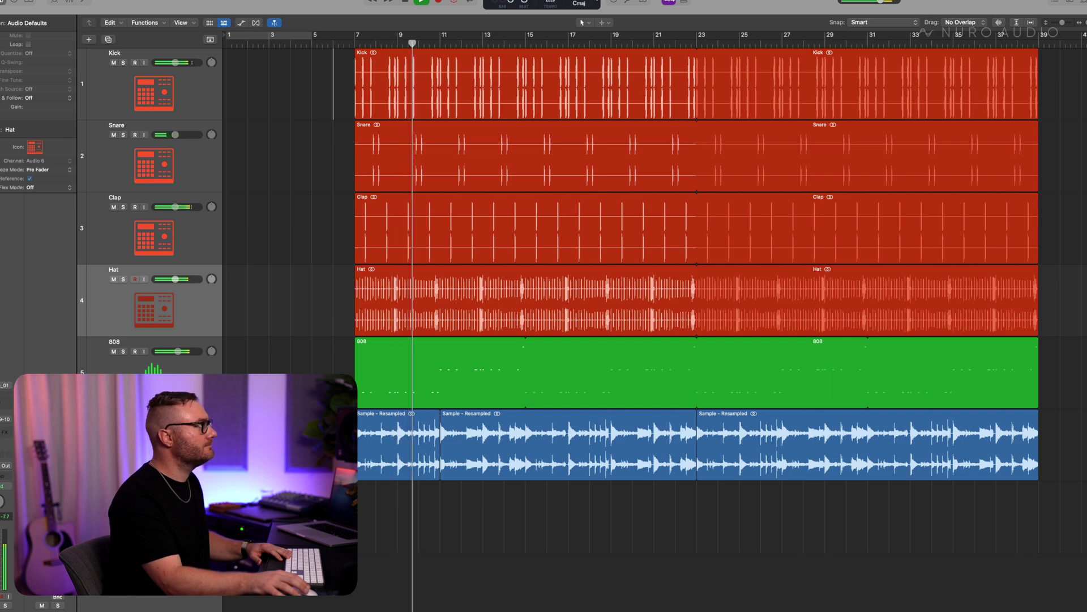
key("space")
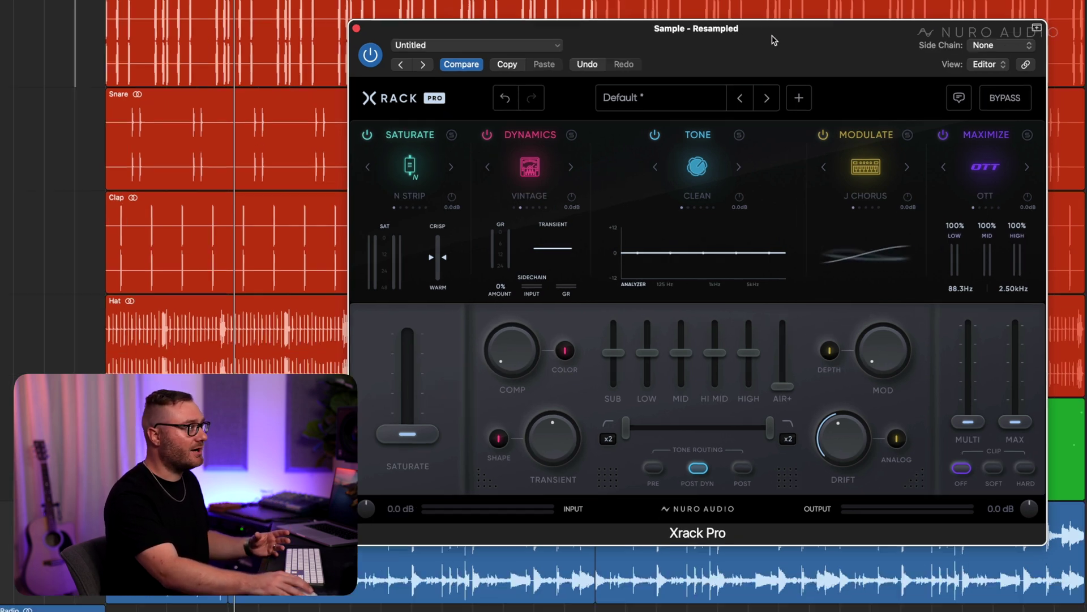
left_click(998, 37)
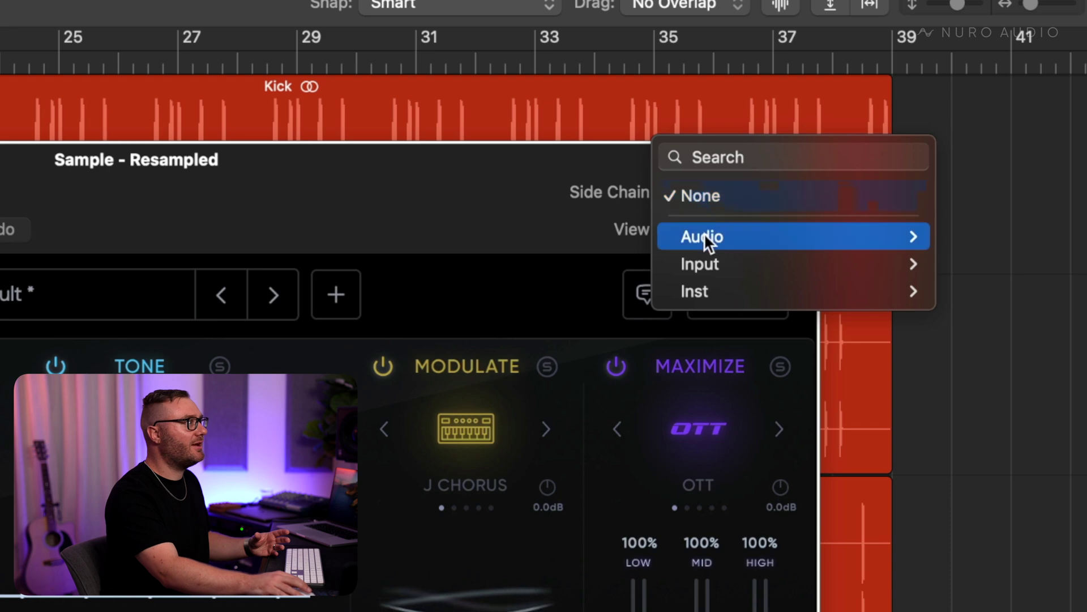
mouse_move(705, 237)
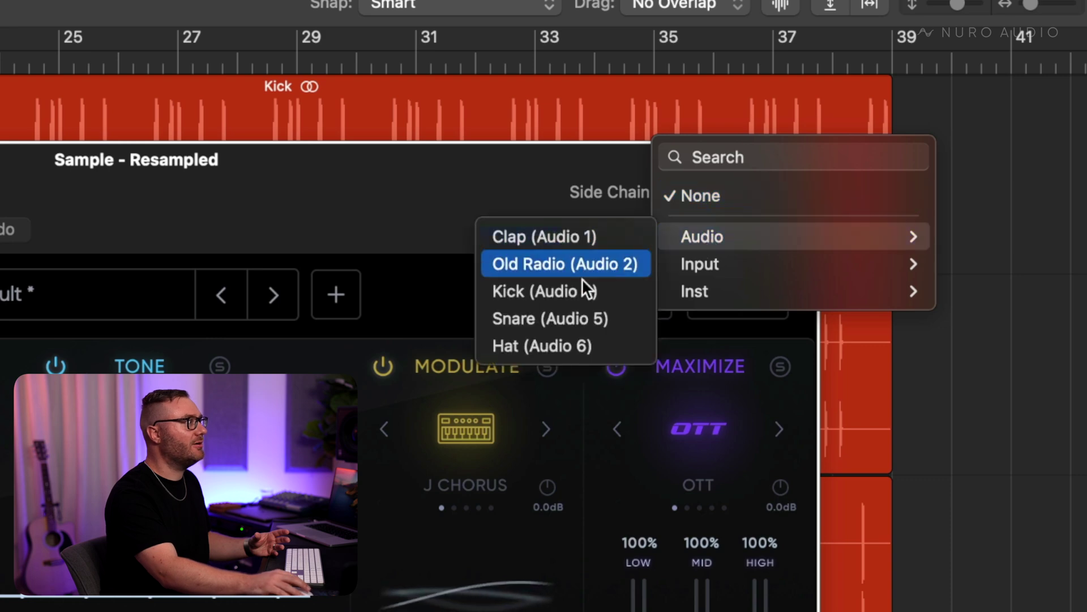
left_click(563, 293)
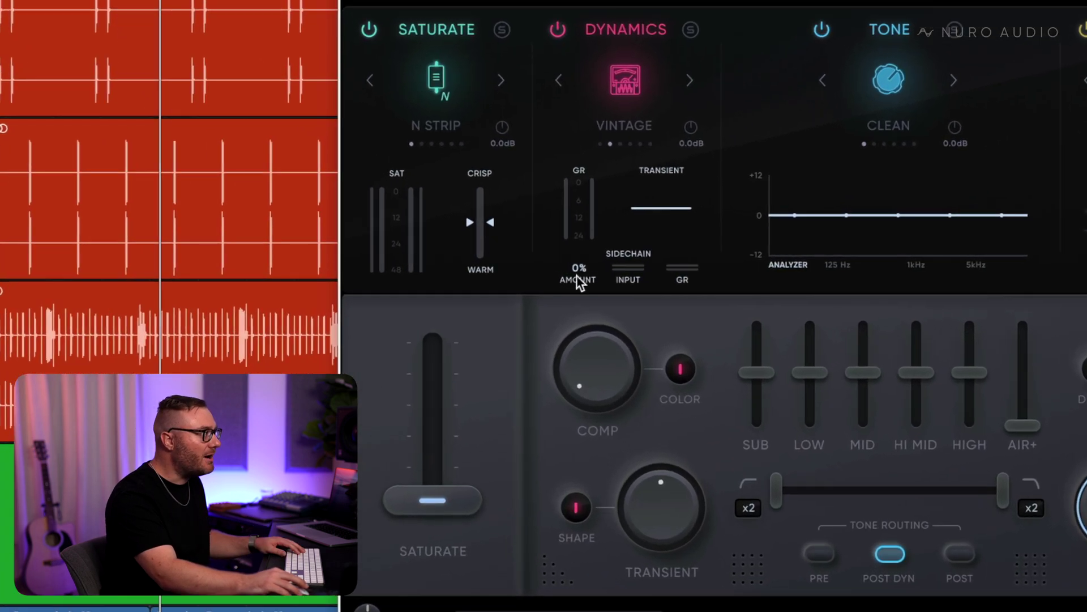
Step: Set the Dynamics sidechain amount to 59% while the beat plays, and stop playback
left_click_drag(579, 268, 569, 299)
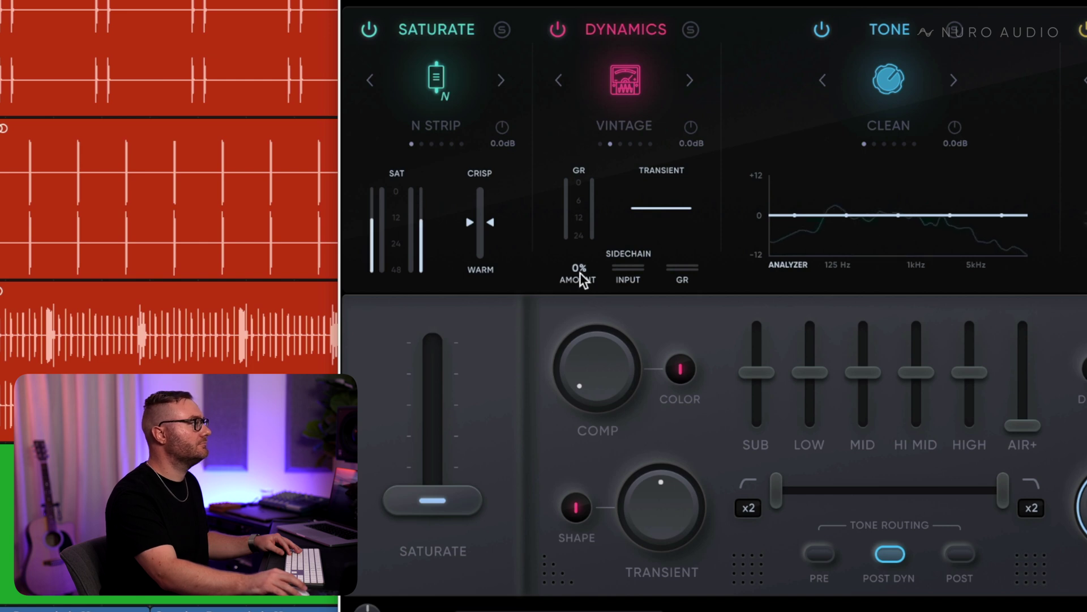
left_click_drag(580, 266, 650, 80)
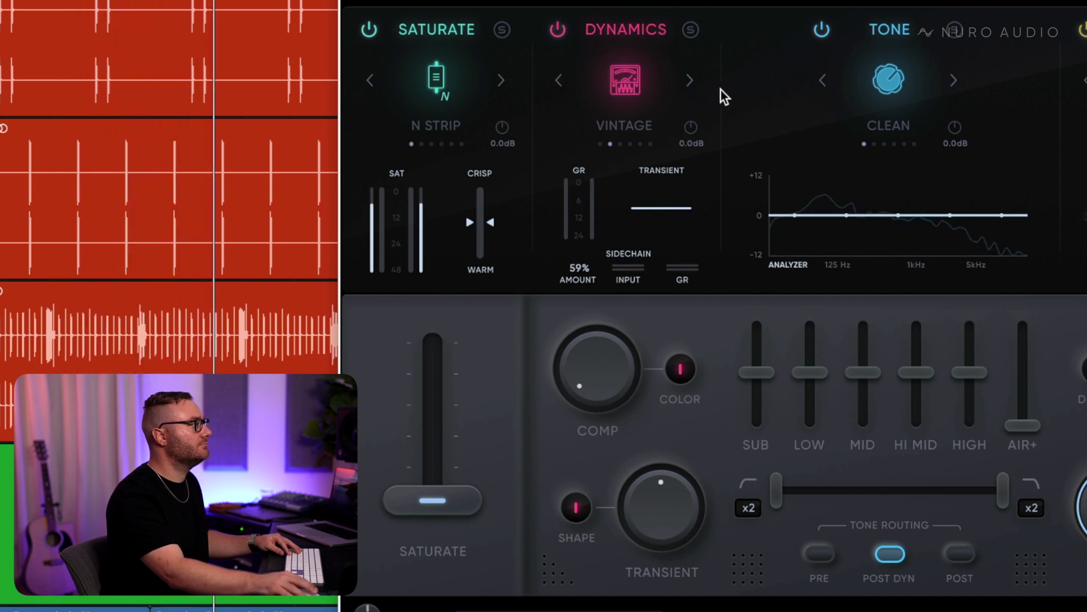
key("space")
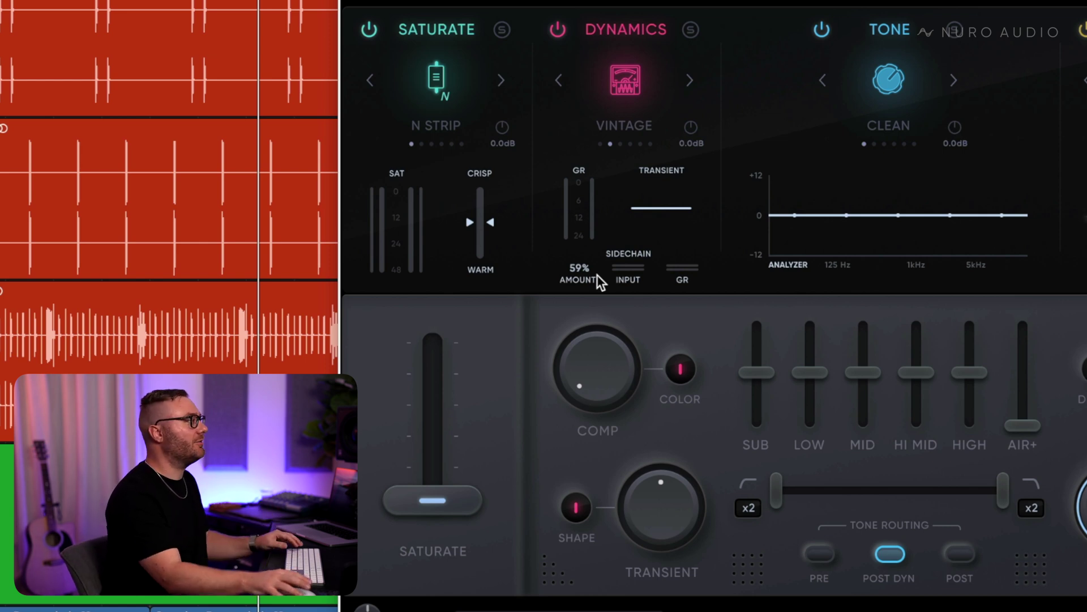
Step: Listen to the resampled sample track in solo with the sidechain active, and remove the solo
key("space")
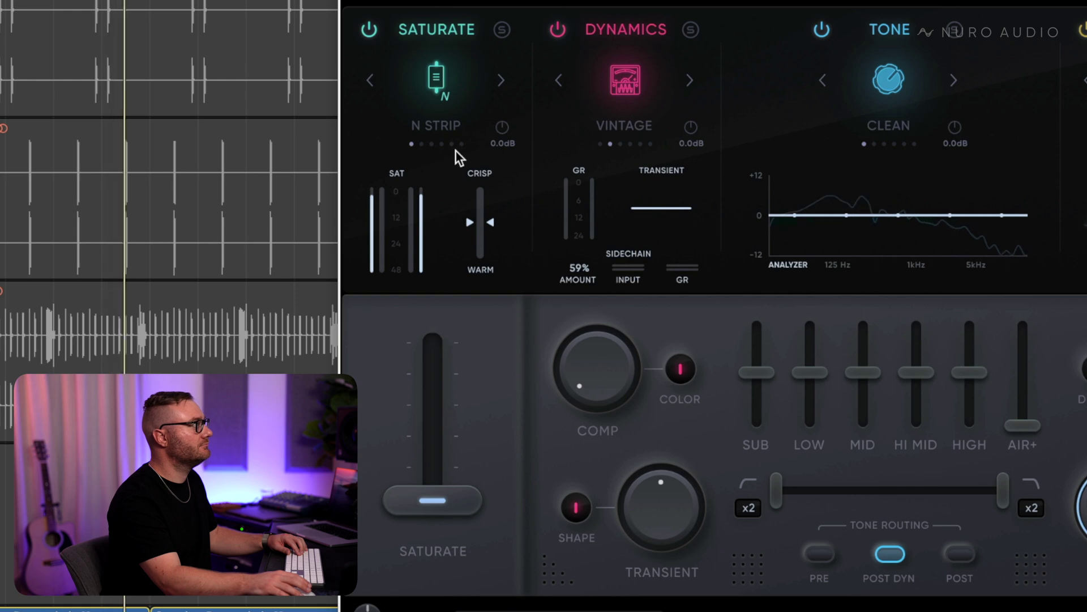
key("space")
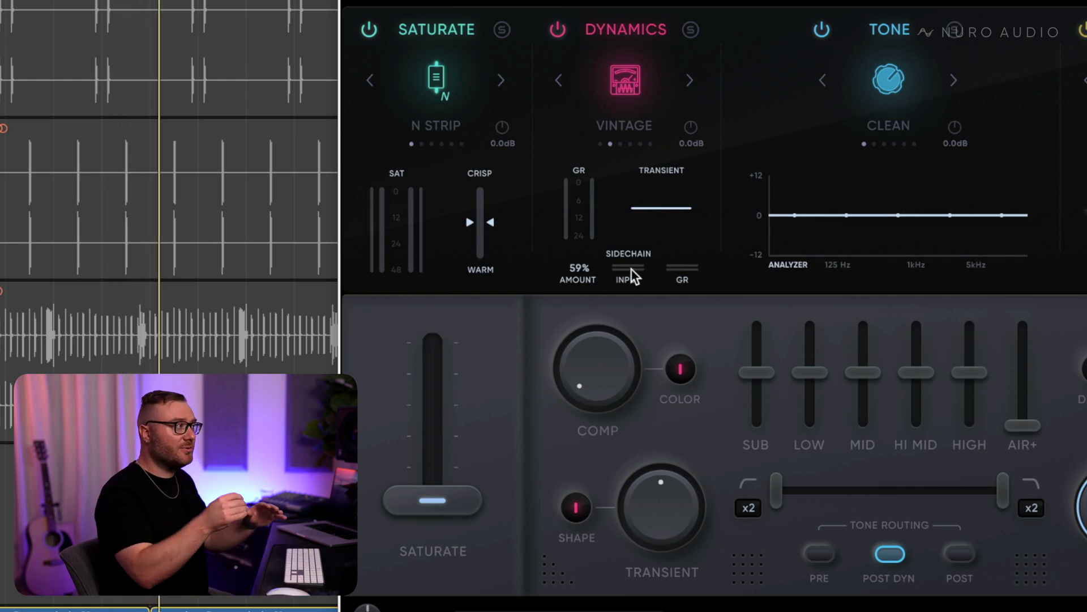
key("s")
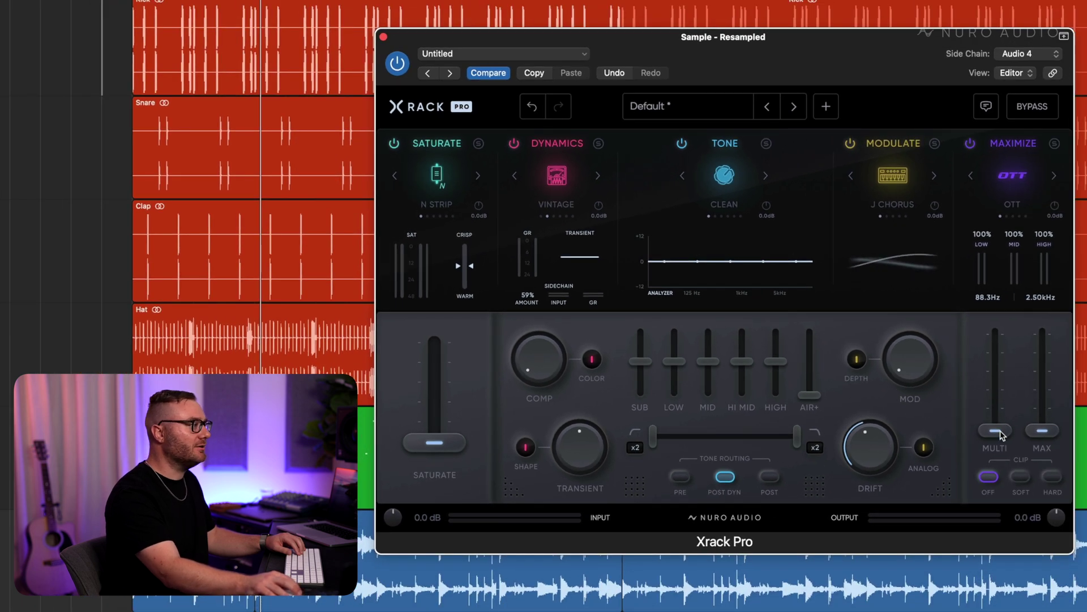
Step: With the beat playing, raise the OTT Multi amount to 37% and pull it back slightly
key("space")
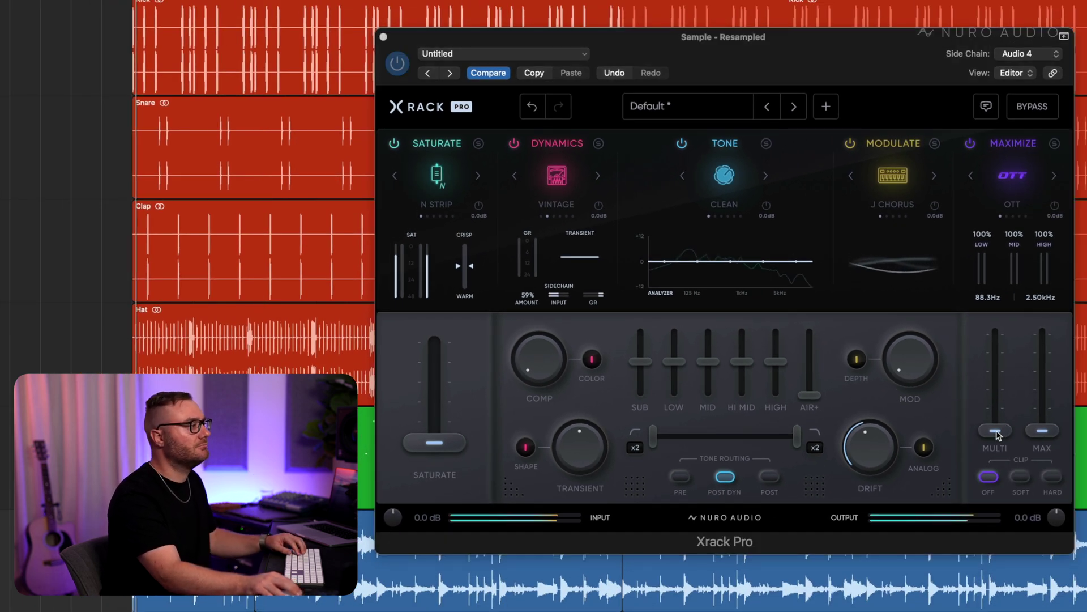
left_click_drag(997, 433, 1015, 399)
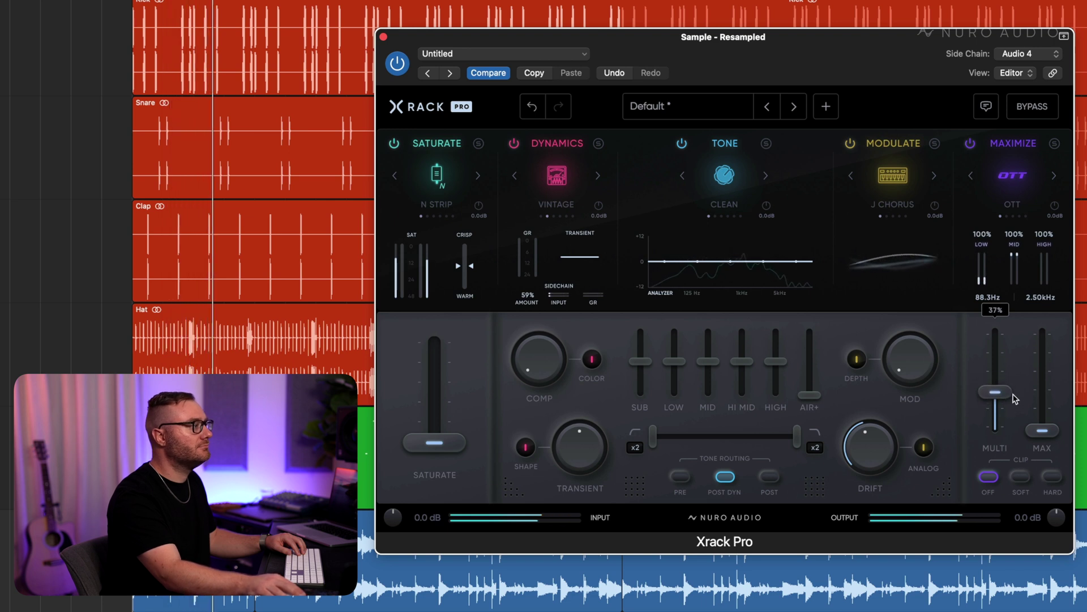
scroll(1015, 399, "down", 5)
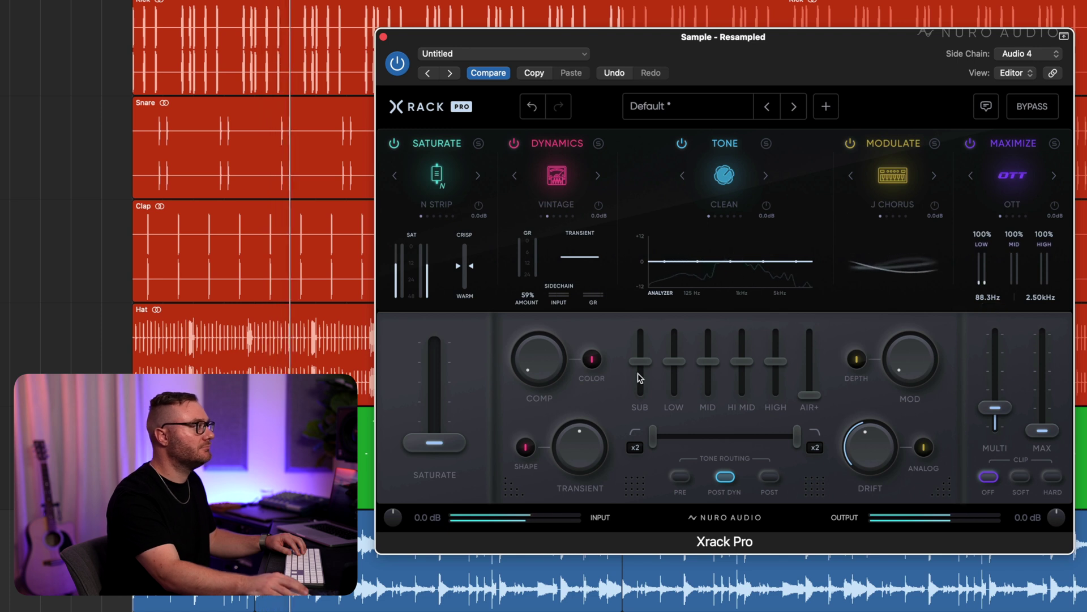
Step: Set the Vintage compressor's Comp amount to 9% and stop playback
scroll(558, 345, "up", 3)
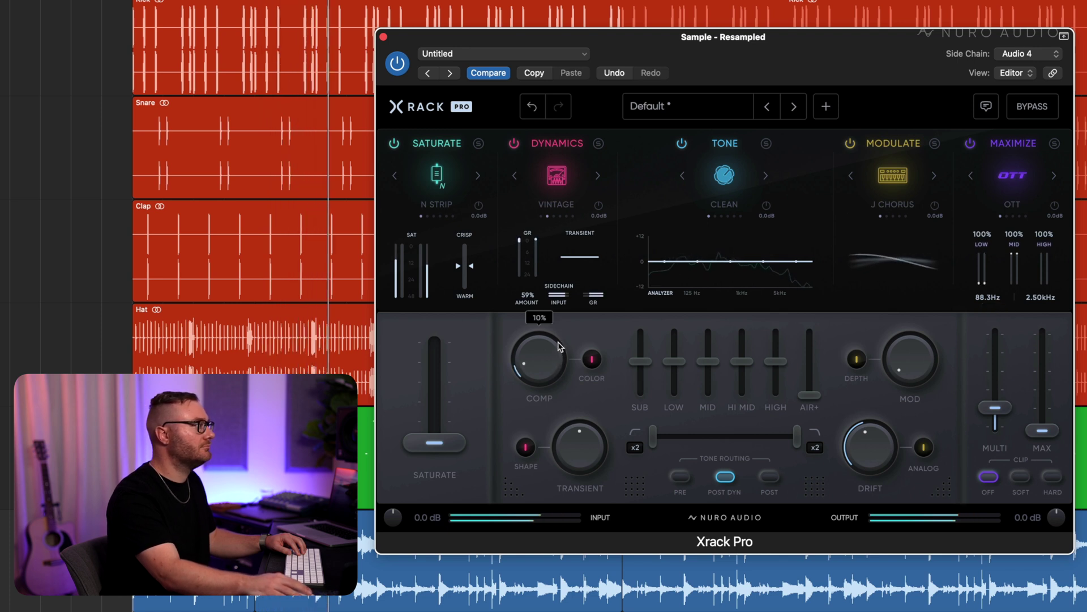
scroll(557, 345, "down", 1)
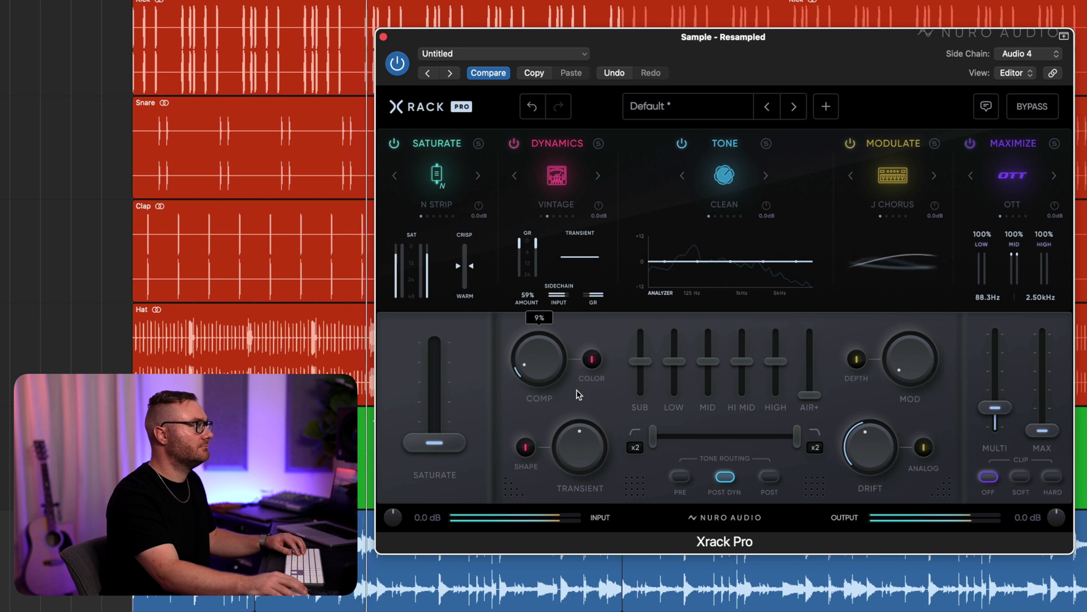
key("space")
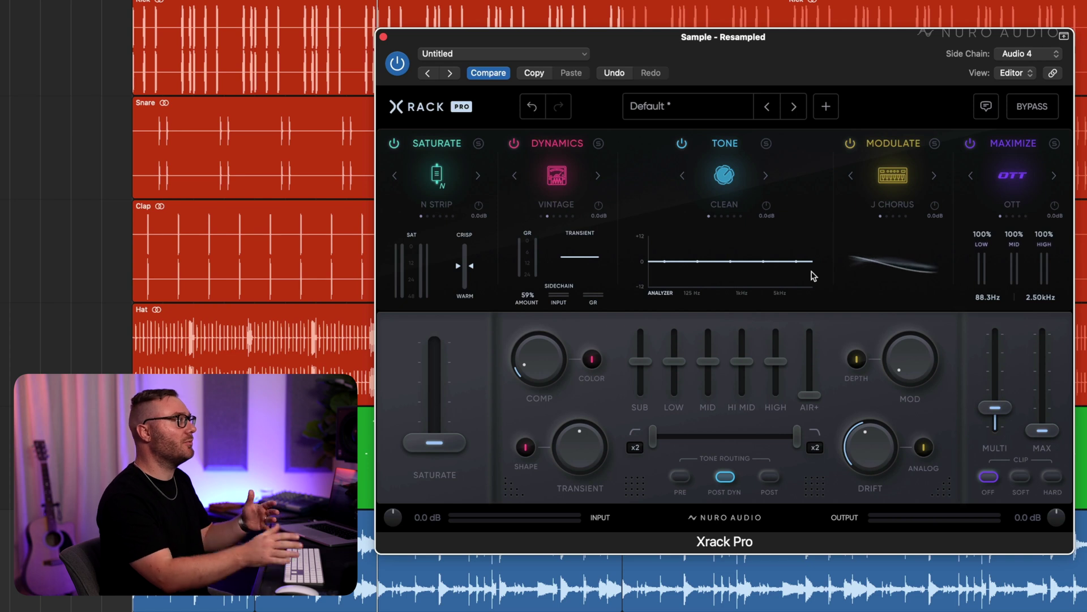
Step: Compare the sample in the beat with Xrack Pro bypassed and active during playback
key("space")
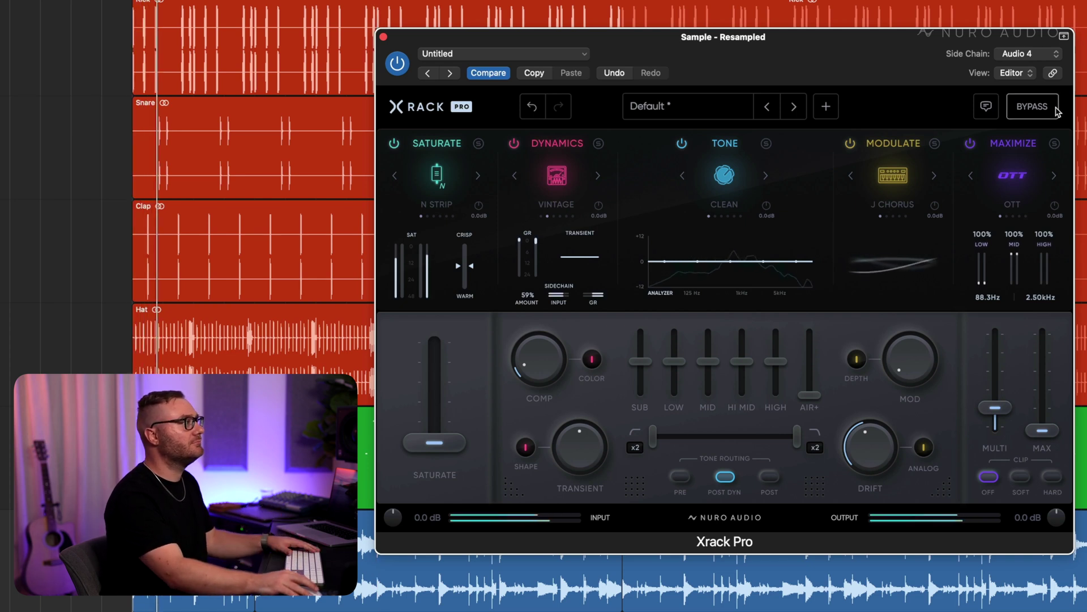
left_click(1057, 112)
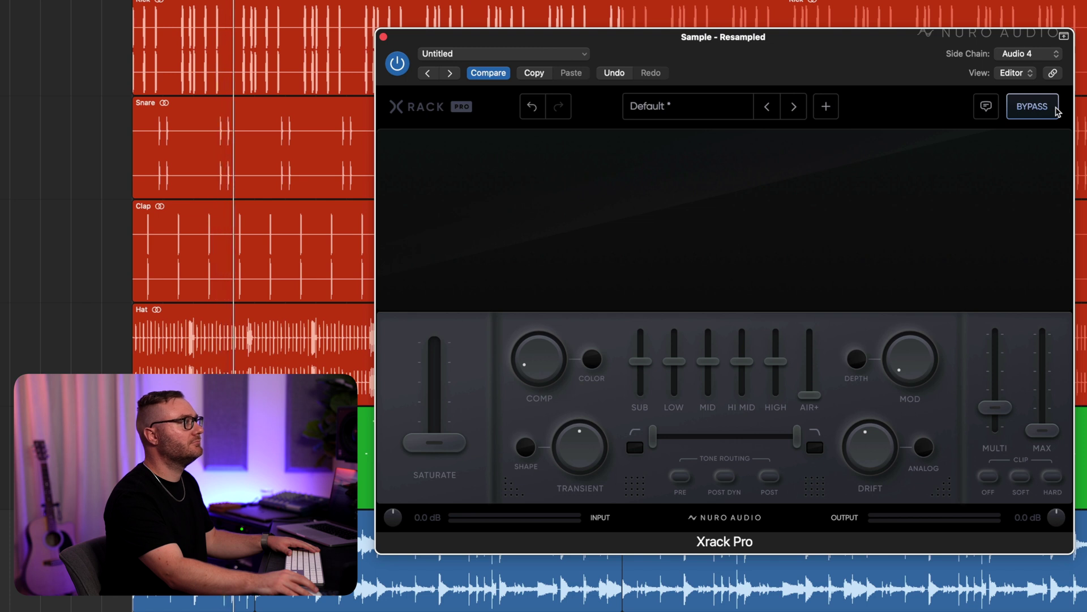
left_click(1057, 112)
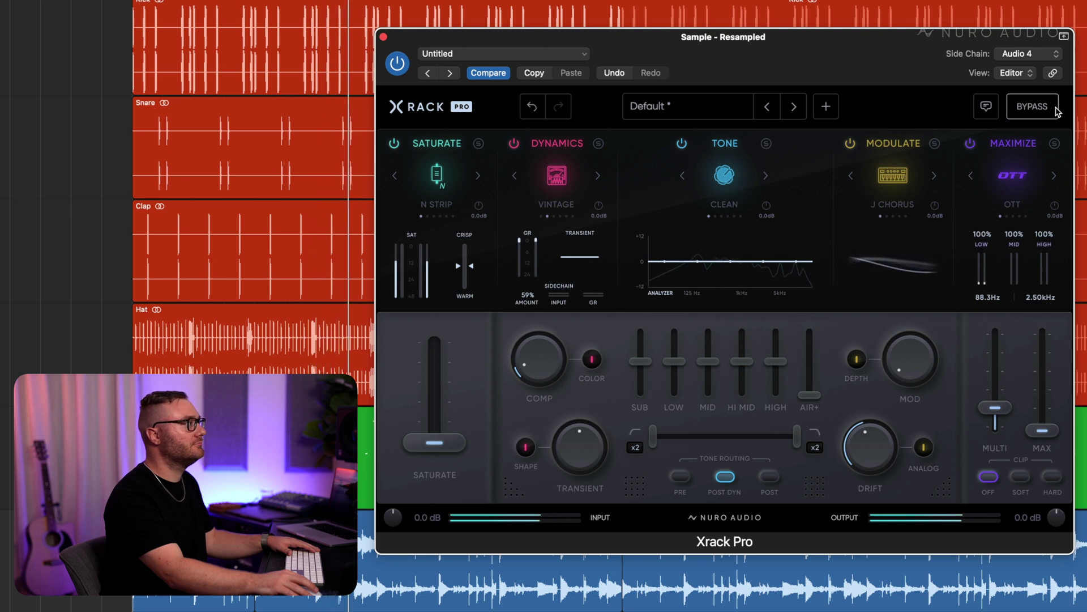
key("space")
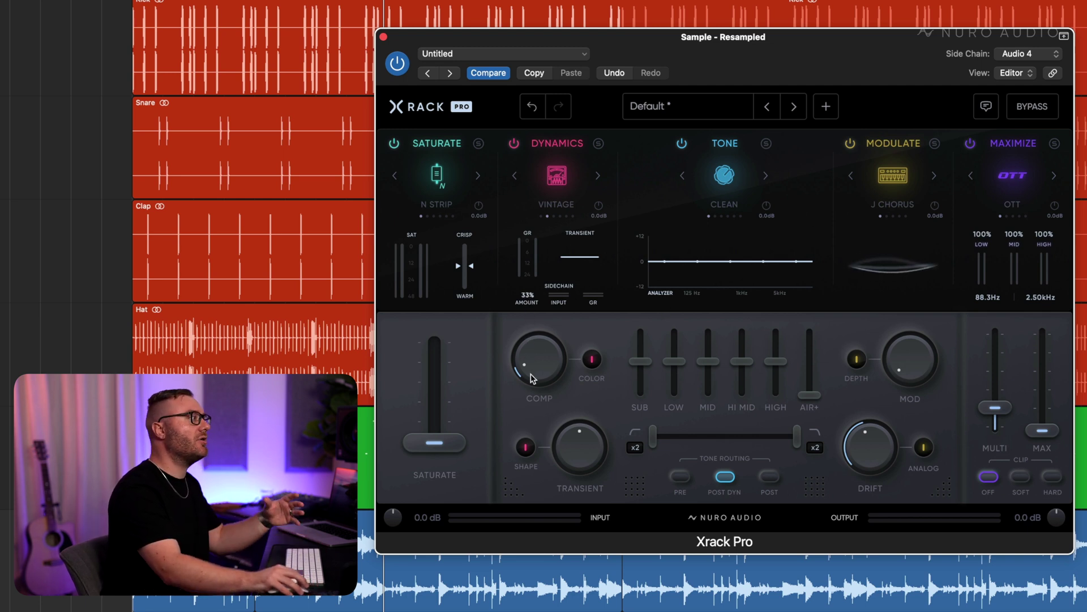
Step: Lower the Dynamics sidechain amount to 20% and listen to the beat
key("space")
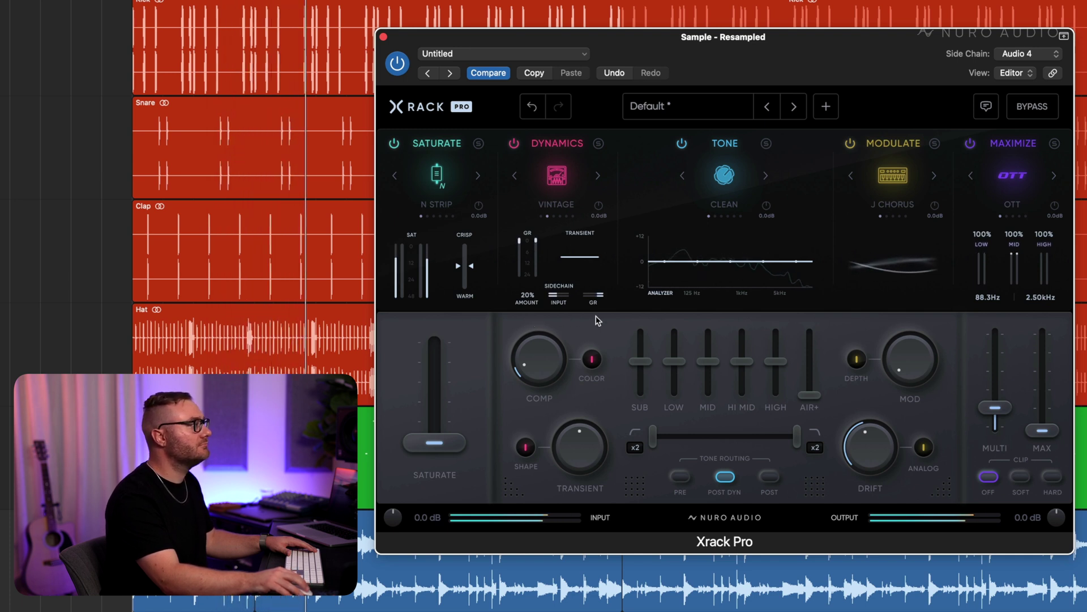
key("space")
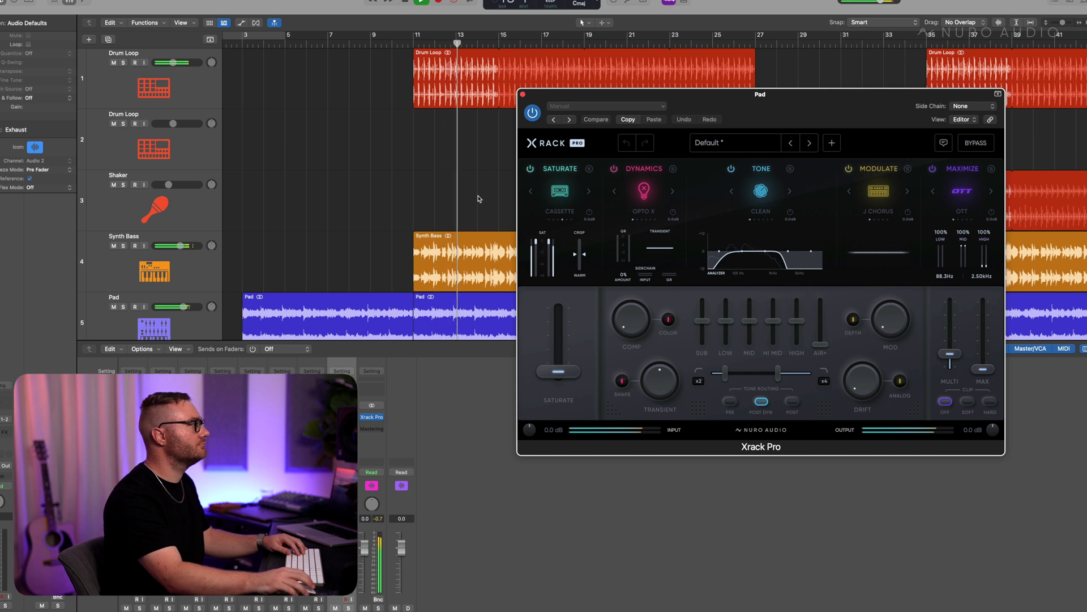
Step: In the second project, stop playback, then play the Synth Bass track in solo and remove the solo
scroll(475, 224, "down", 3)
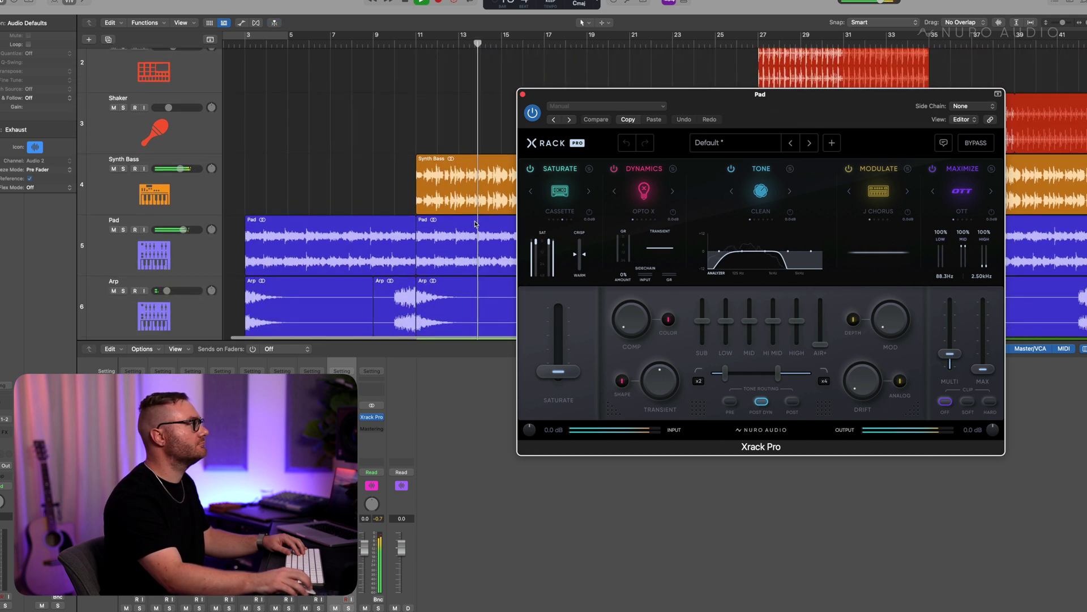
scroll(487, 228, "right", 5)
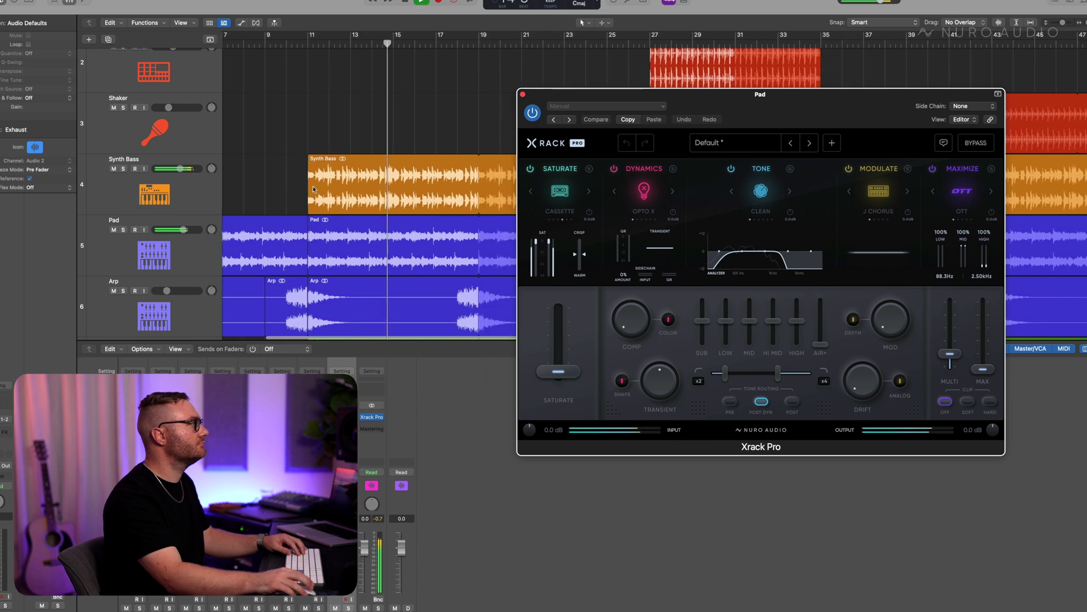
key("space")
left_click(326, 186)
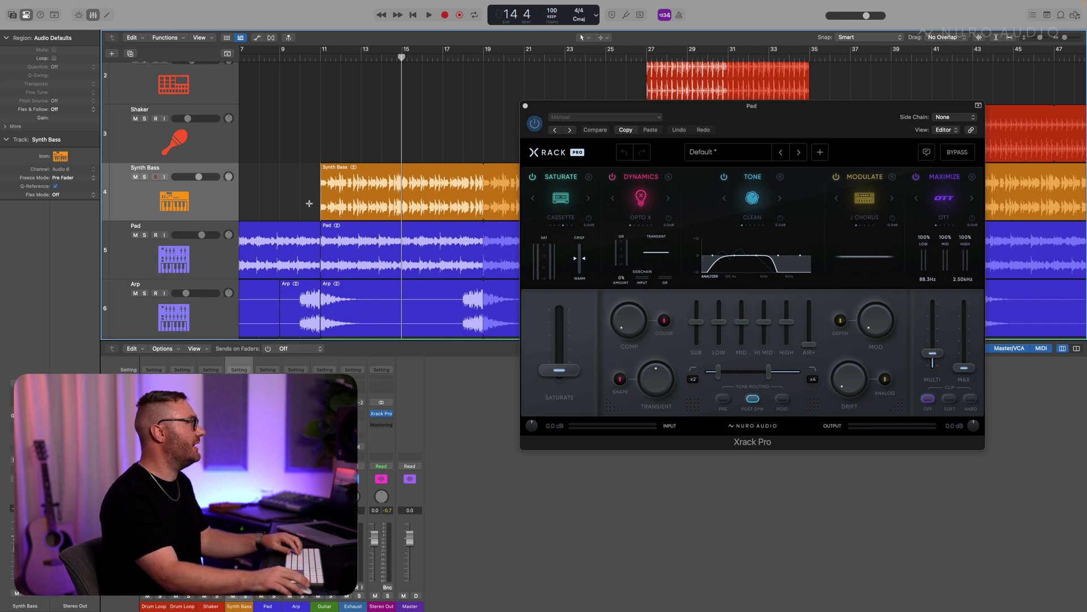
key("s")
key("space")
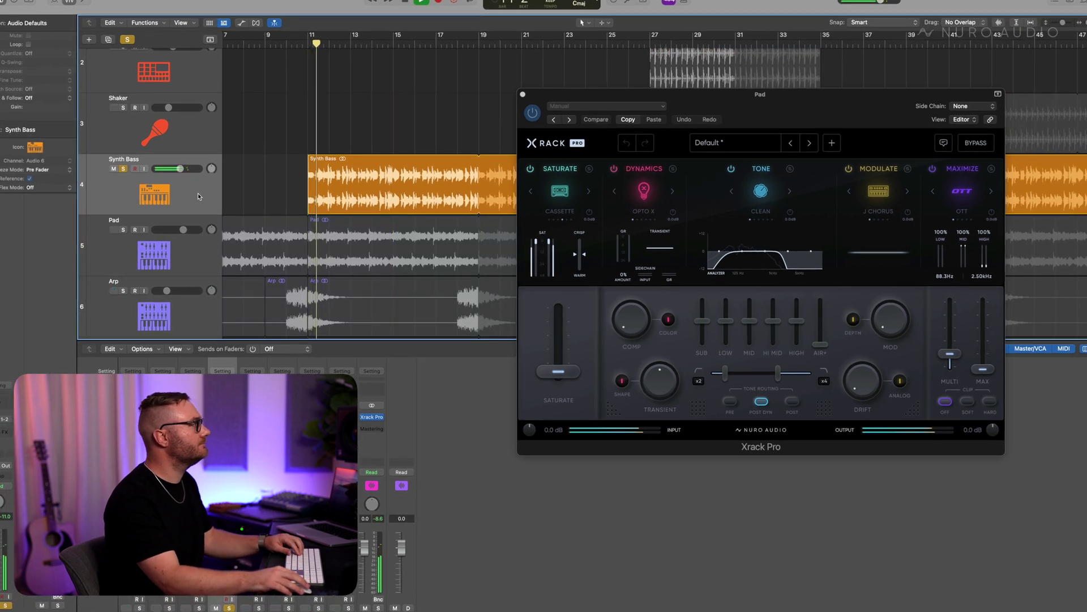
key("s")
Step: Mute and unmute the Pad track during playback to hear how it sits against the Synth Bass
left_click(195, 254)
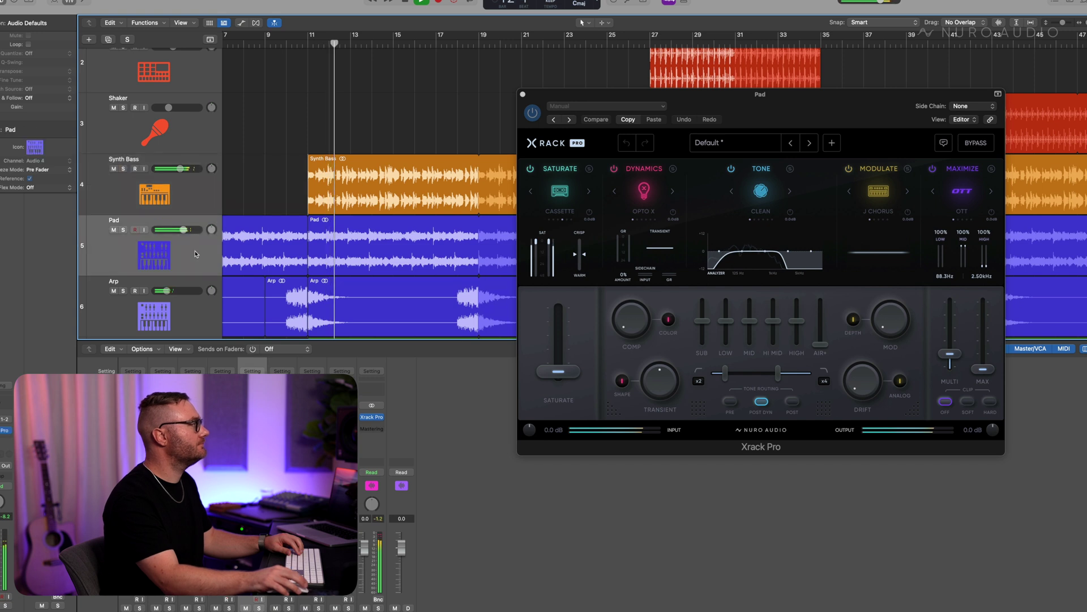
left_click(114, 230)
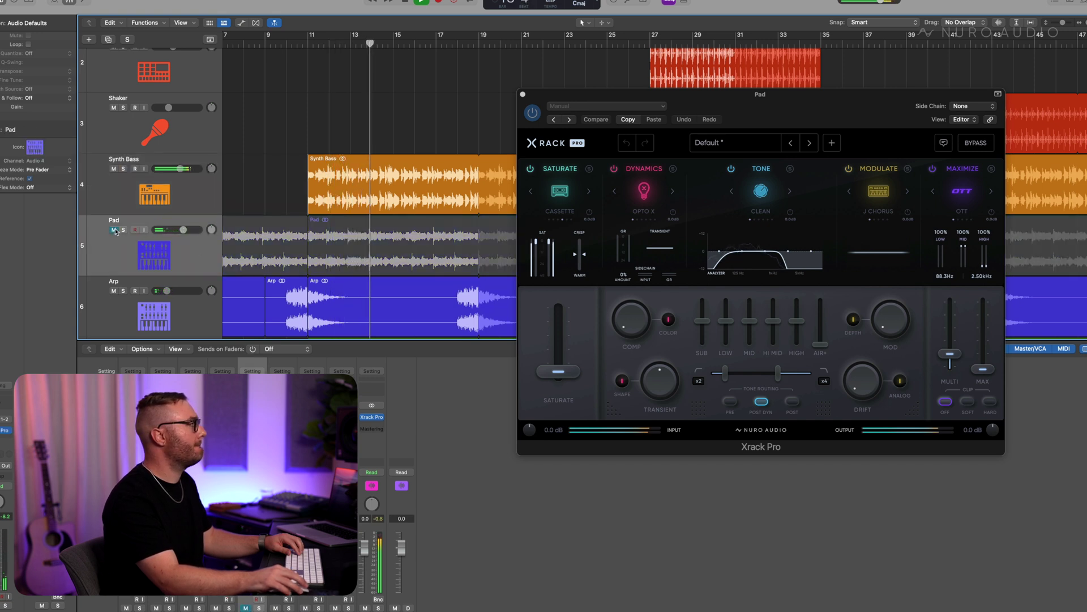
left_click(114, 230)
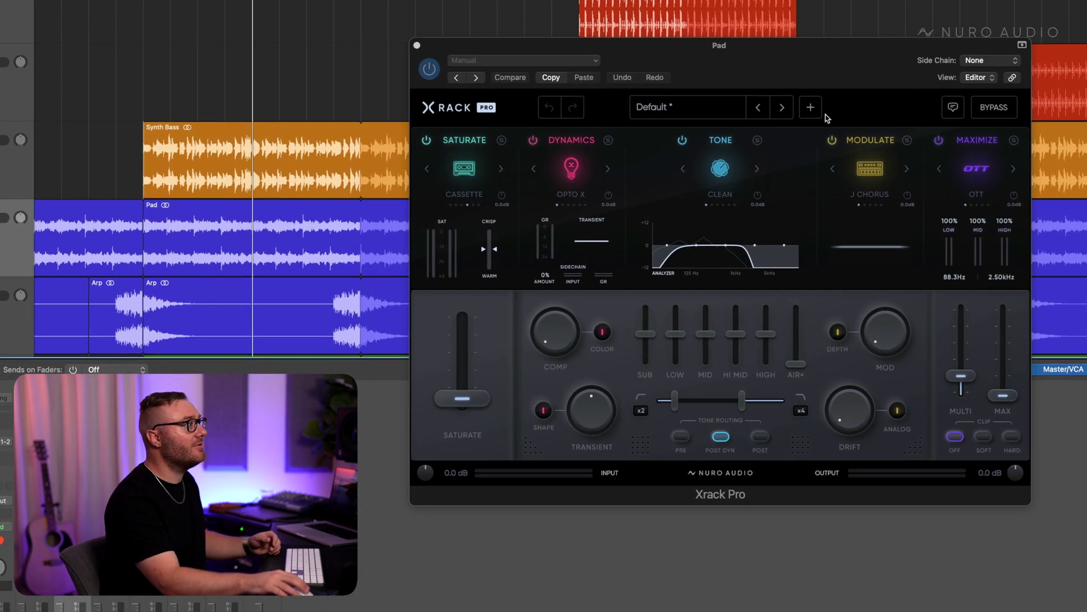
Step: Route the Synth Bass track (Audio 6) into the side chain of Xrack Pro on the Pad track
left_click(991, 60)
mouse_move(983, 80)
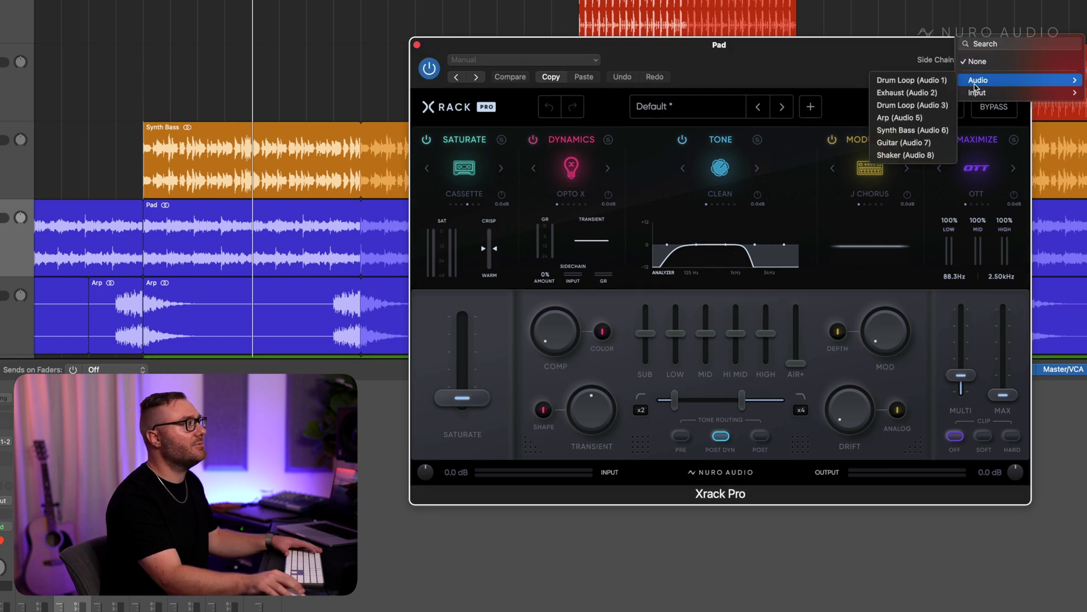
left_click(932, 130)
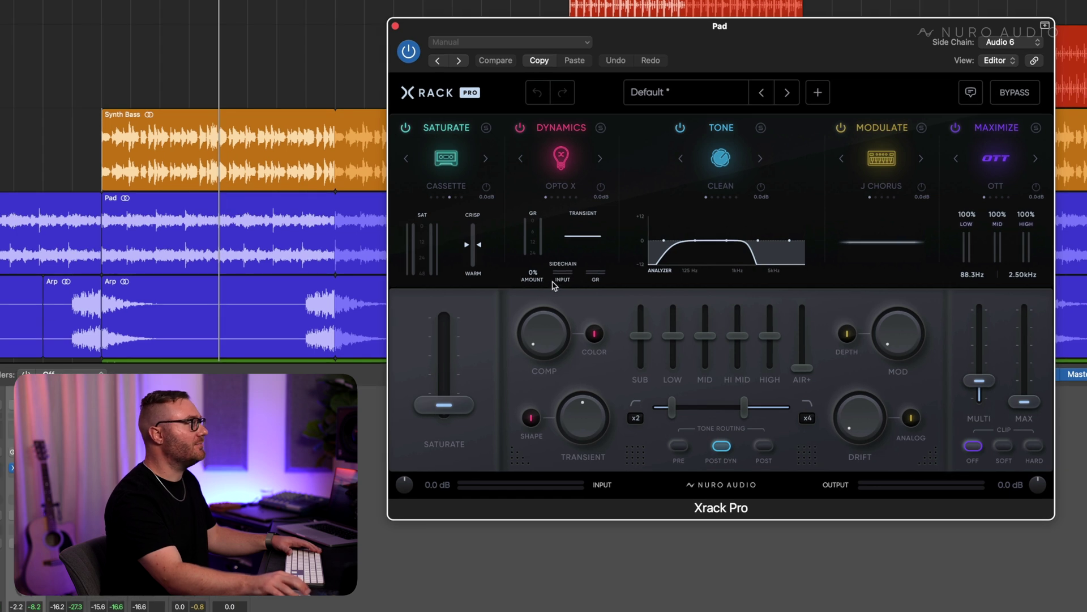
Step: During playback, set the Pad's Dynamics sidechain amount to 29%, then fine-tune it to 27%
key("space")
left_click_drag(533, 276, 548, 212)
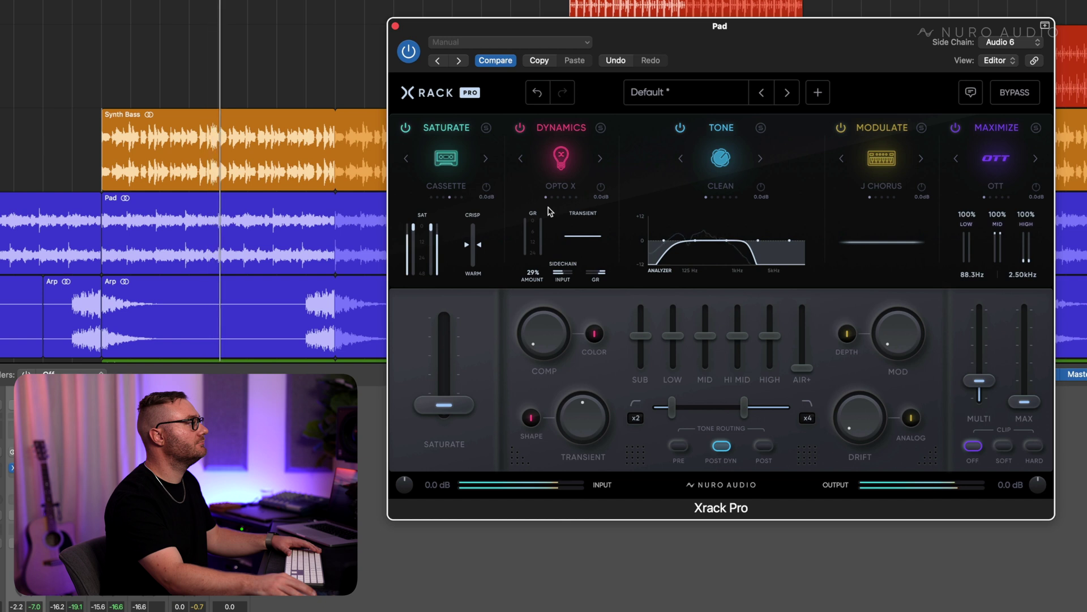
left_click_drag(537, 278, 536, 283)
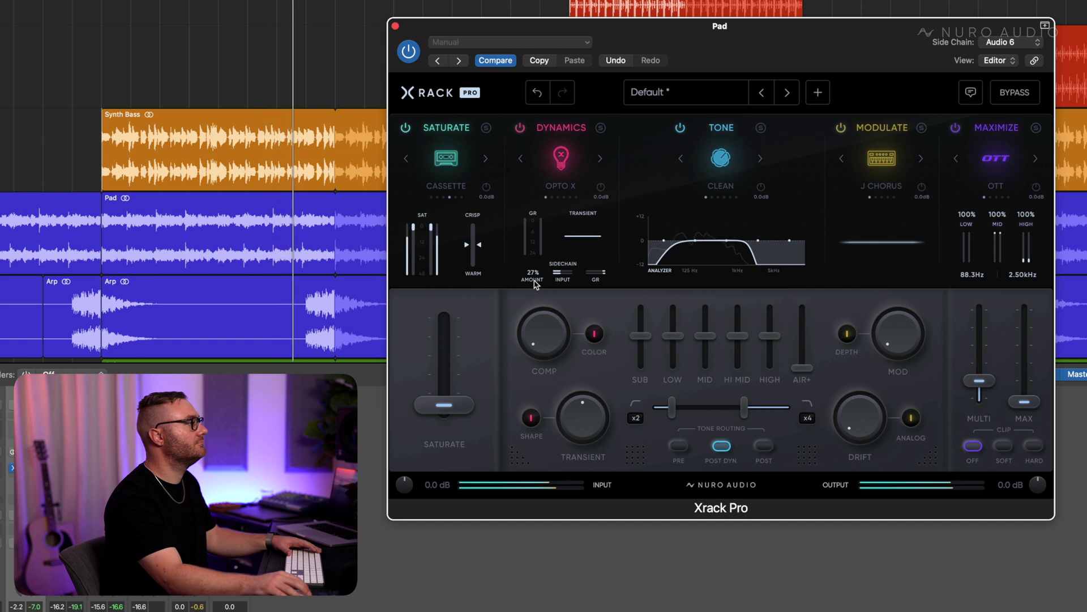
key("space")
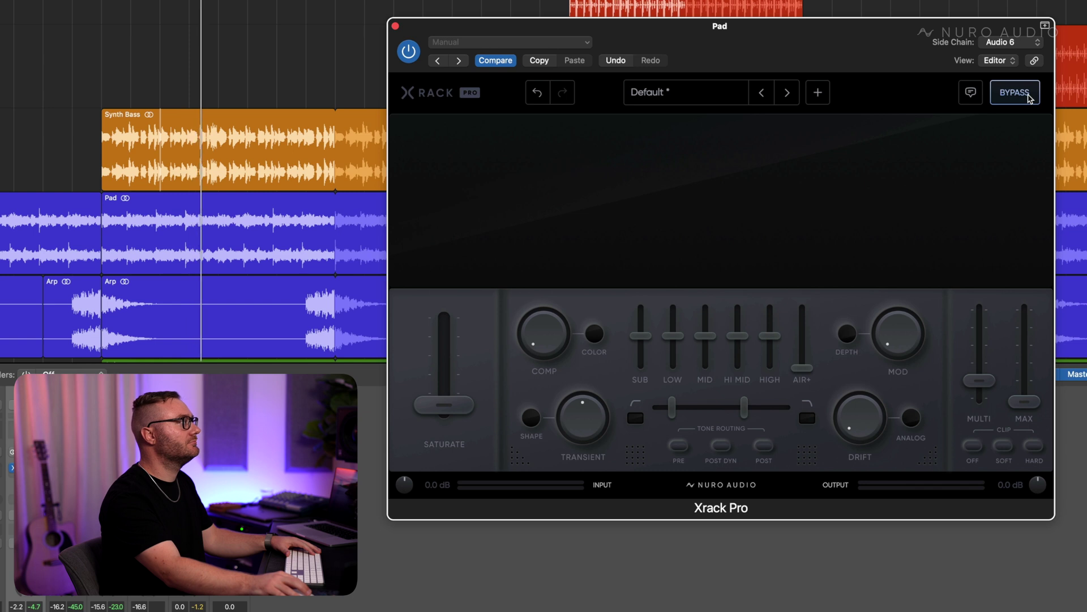
Step: Compare the Pad with Xrack Pro active and bypassed during playback, leaving the plug-in active
left_click(1016, 92)
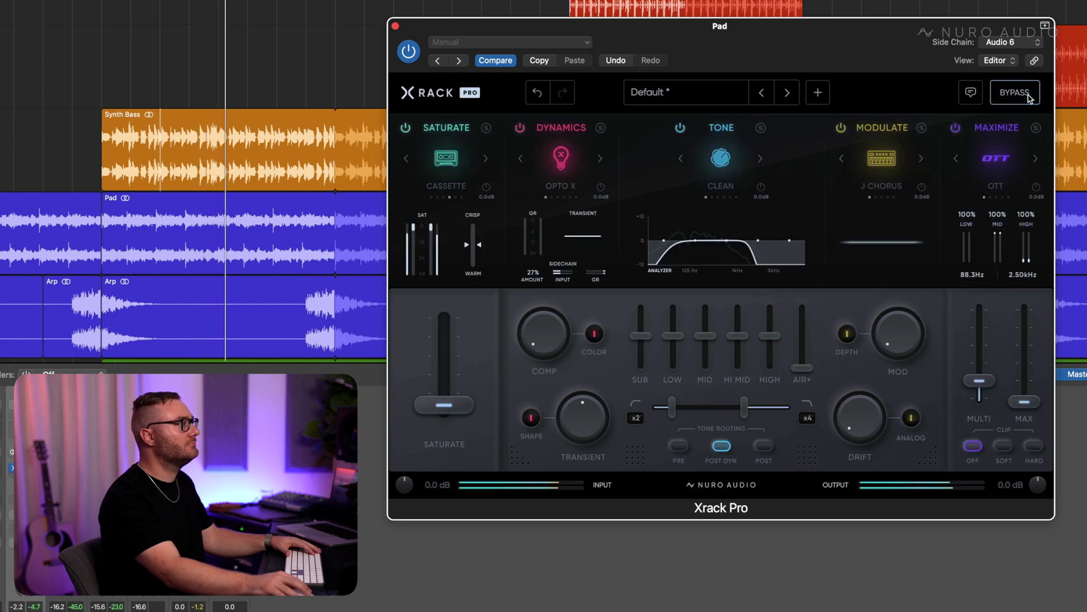
left_click(1027, 95)
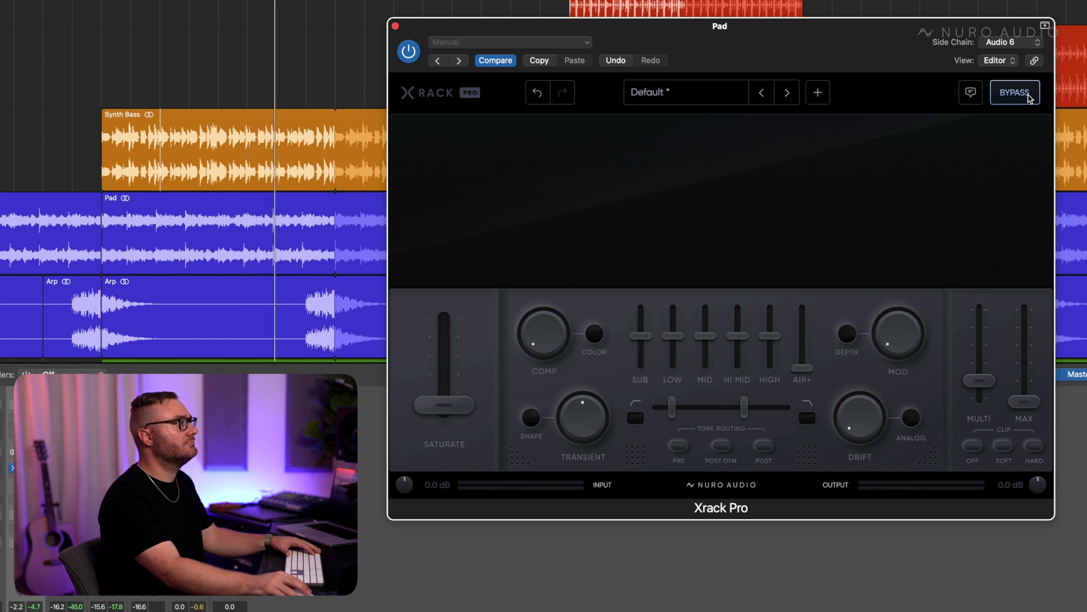
left_click(1028, 95)
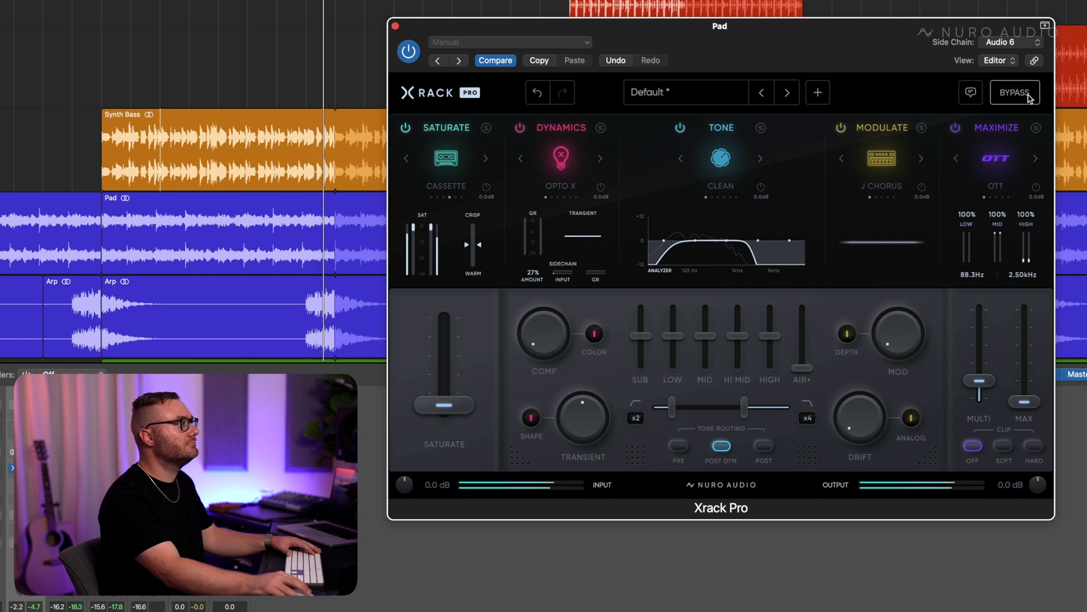
key("space")
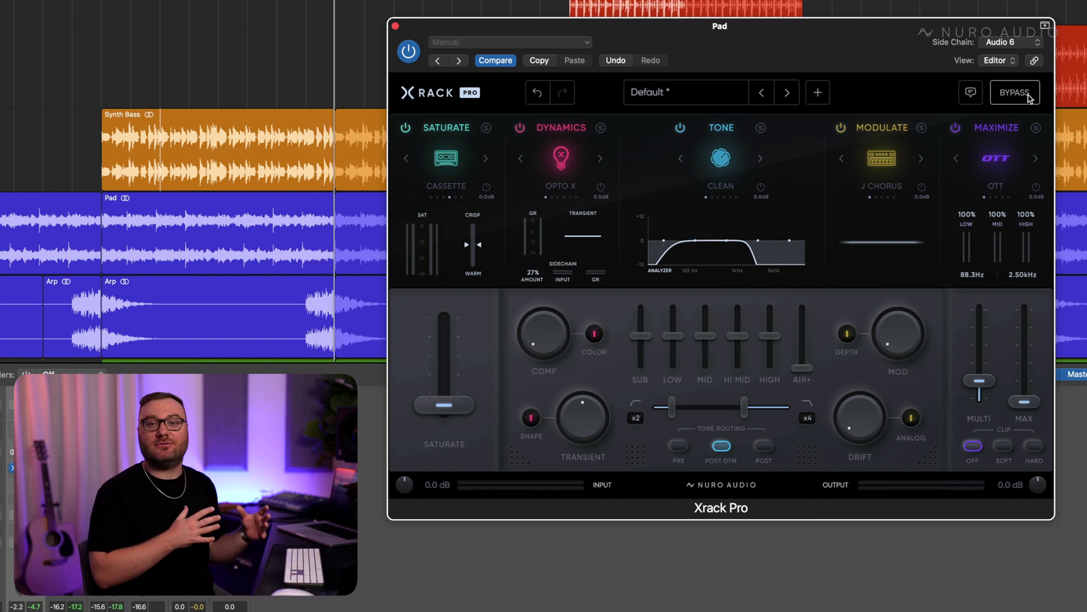